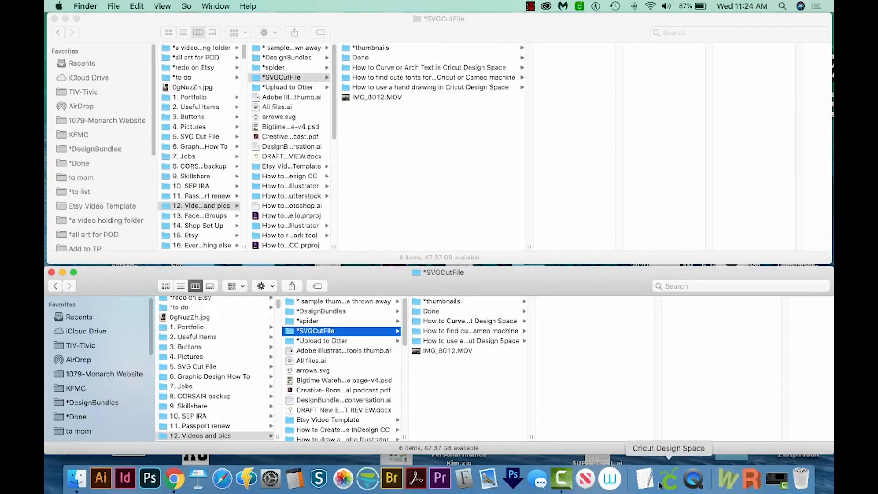
- Switch to Cricut Design Space and start a new blank project
{"action": "left_click", "coordinate": [667, 479]}
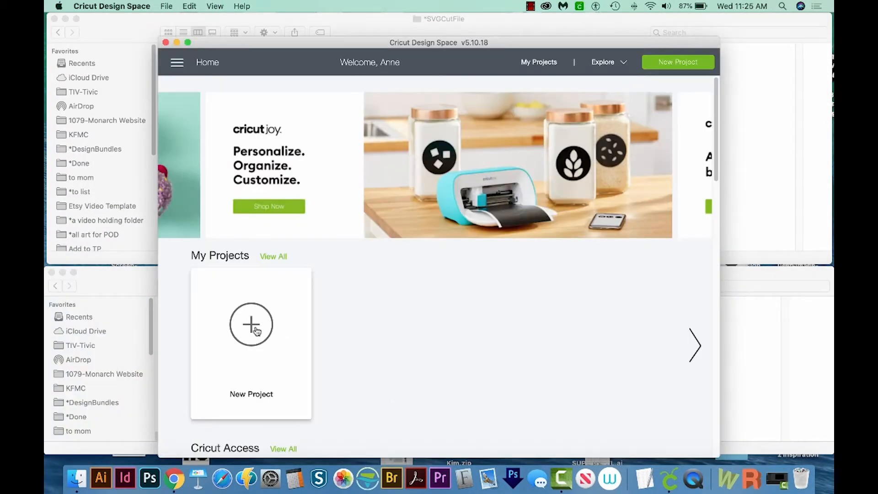
{"action": "left_click", "coordinate": [256, 331]}
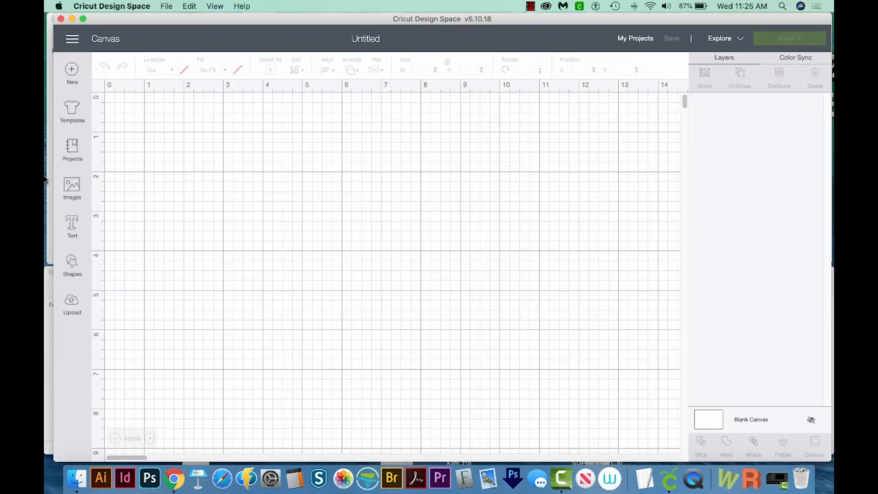
- Add a text object reading "Arched text" to the canvas
{"action": "left_click", "coordinate": [72, 234]}
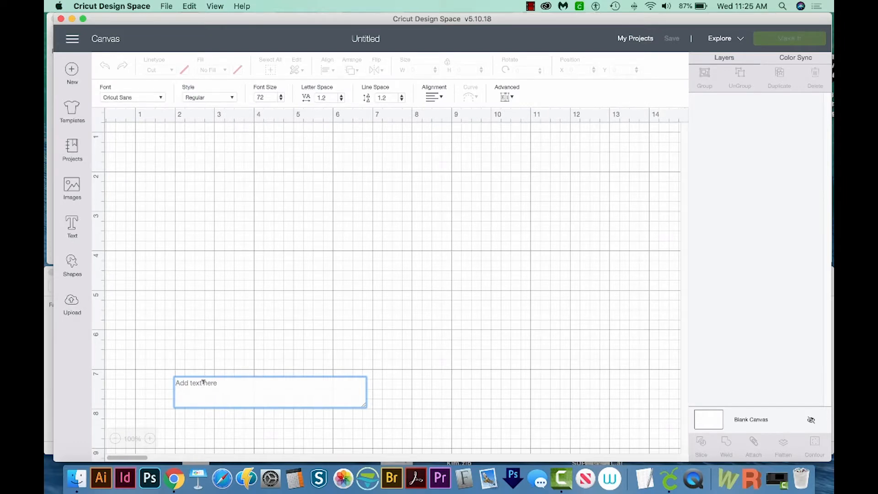
{"action": "type", "text": "Arched test"}
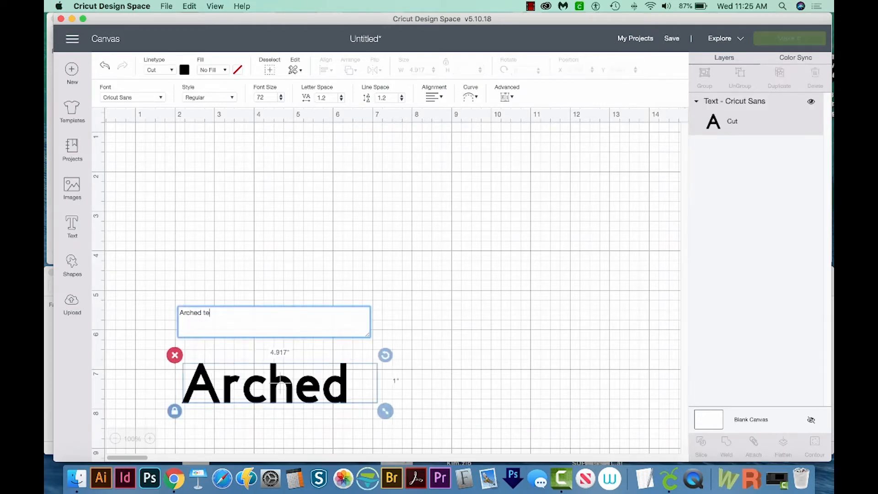
{"action": "key", "text": "BackSpace"}
{"action": "key", "text": "BackSpace"}
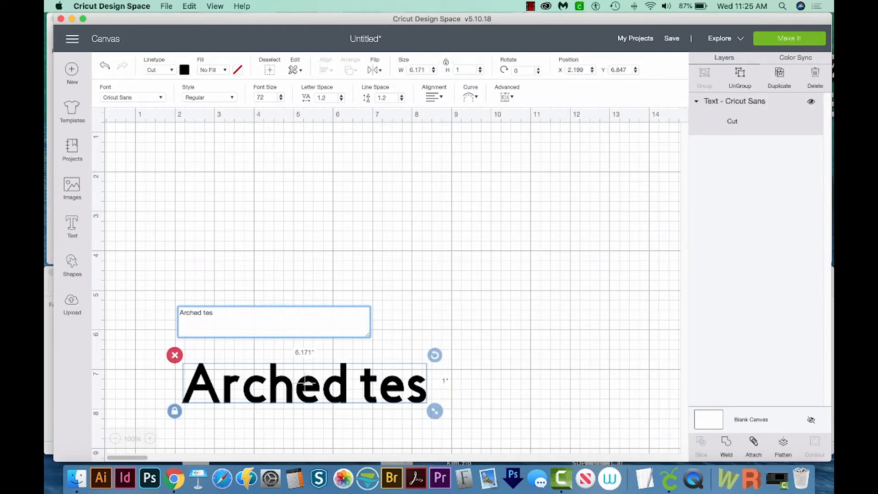
{"action": "type", "text": "xt"}
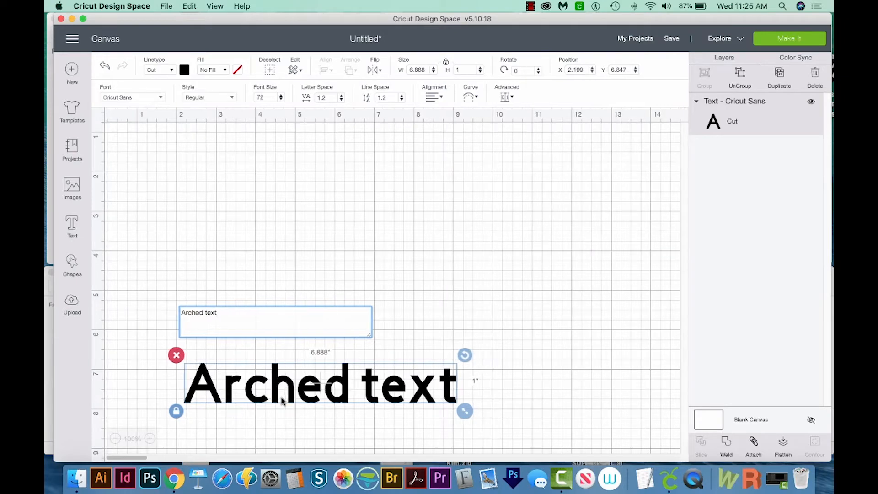
- Move the text to the upper middle of the canvas and curve it into an upward arch with a diameter of about 5.26
{"action": "left_click_drag", "start_coordinate": [292, 389], "coordinate": [315, 209]}
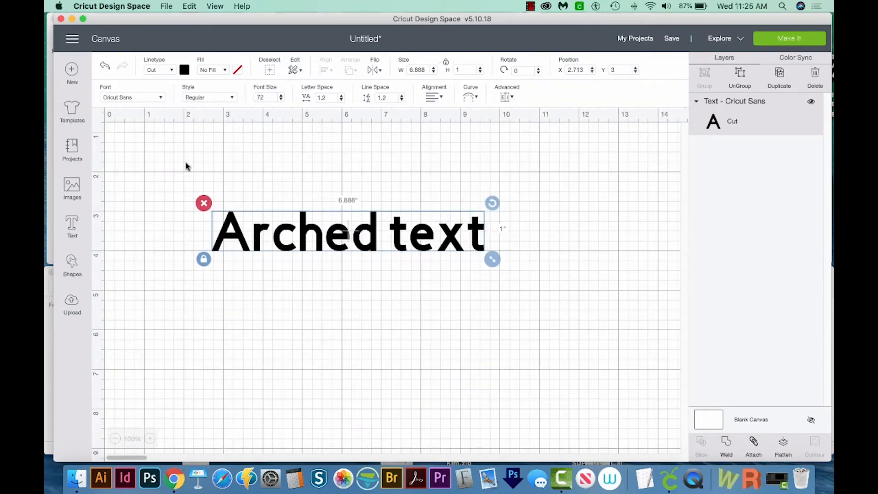
{"action": "left_click", "coordinate": [469, 100]}
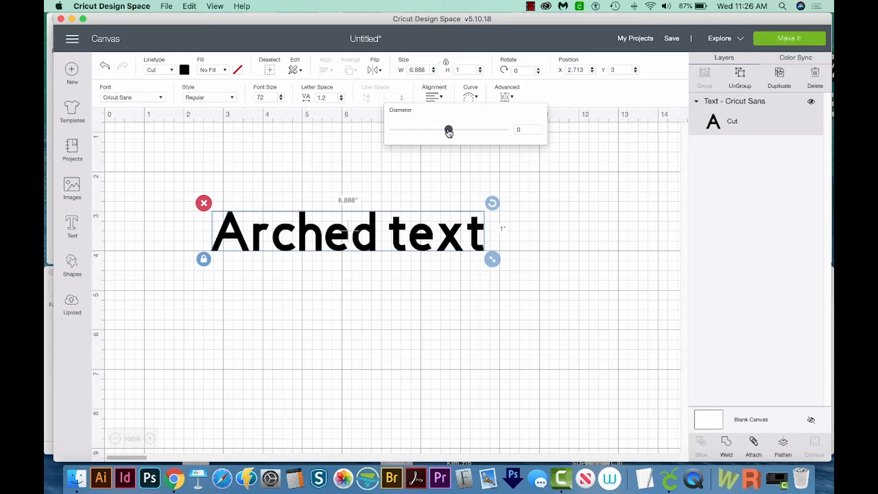
{"action": "left_click_drag", "start_coordinate": [449, 132], "coordinate": [491, 137]}
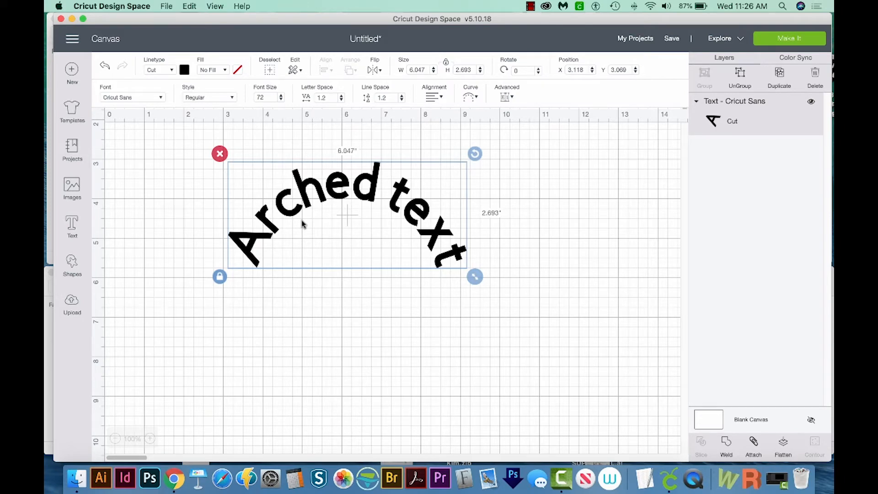
- Duplicate the arched text and curve the copy downward with a diameter of about -5.45
{"action": "key", "text": "super+d"}
{"action": "left_click_drag", "start_coordinate": [361, 229], "coordinate": [344, 274]}
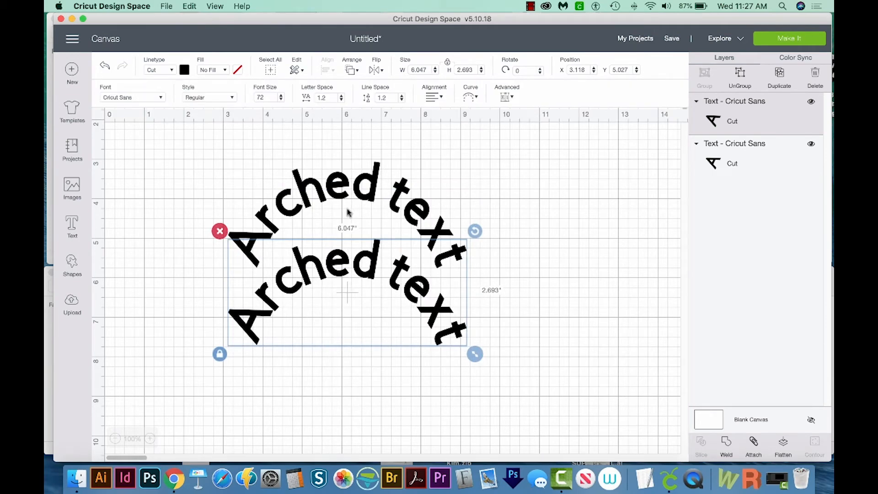
{"action": "left_click", "coordinate": [472, 98]}
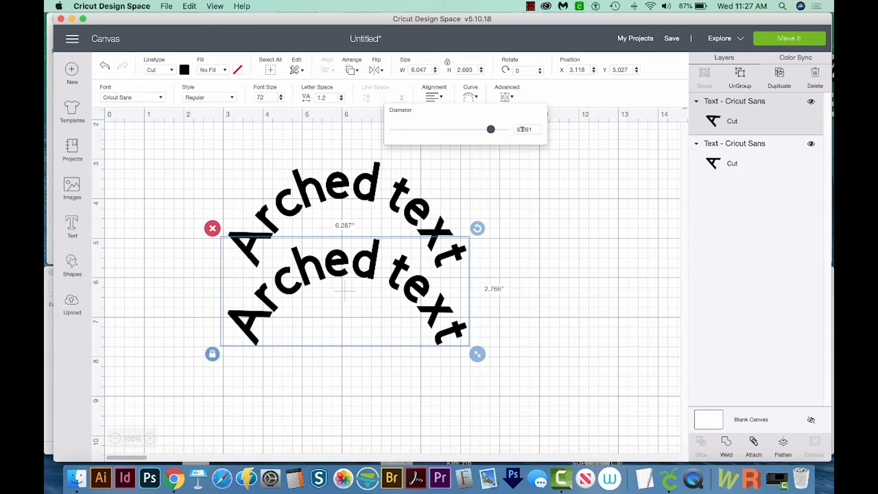
{"action": "left_click_drag", "start_coordinate": [491, 130], "coordinate": [407, 129]}
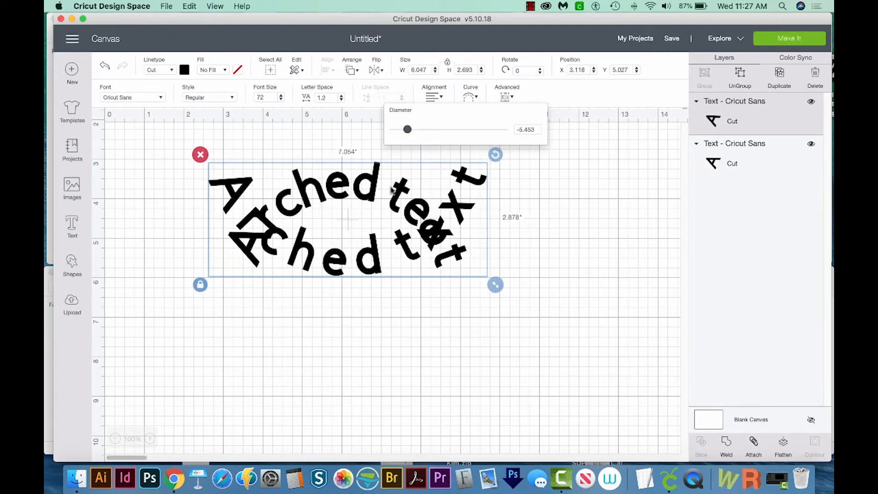
- Move the downward-curved copy below the original to form a circle and set its letter spacing to -0.3
{"action": "left_click_drag", "start_coordinate": [362, 253], "coordinate": [370, 346]}
{"action": "left_click_drag", "start_coordinate": [370, 346], "coordinate": [372, 361]}
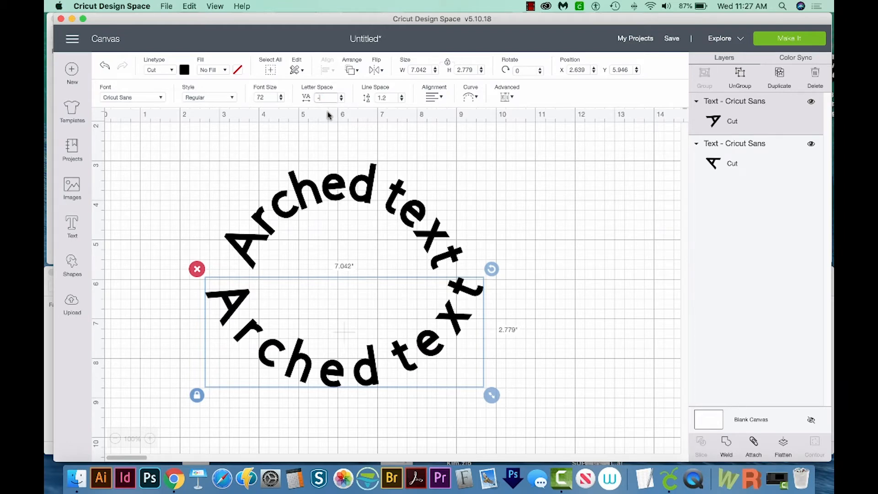
{"action": "key", "text": "Return"}
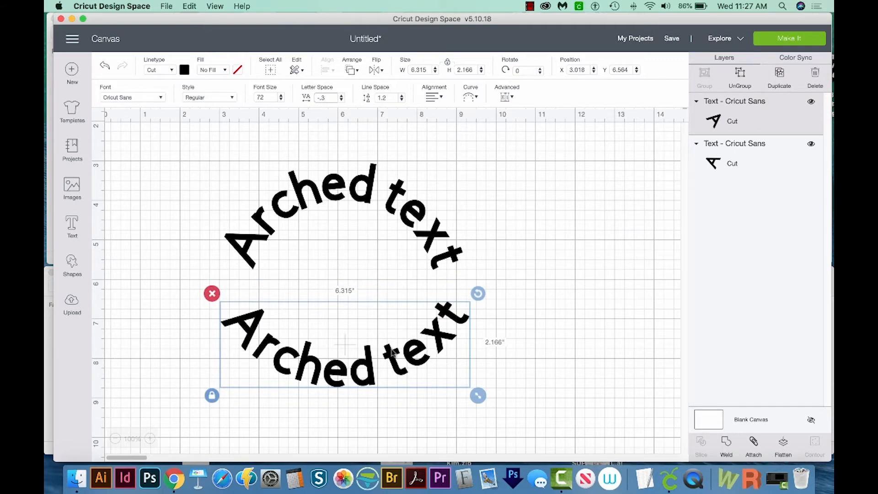
- Tighten the lower text's curve to a diameter of about -3.99 and shift it slightly down from the upper arch
{"action": "left_click", "coordinate": [400, 364]}
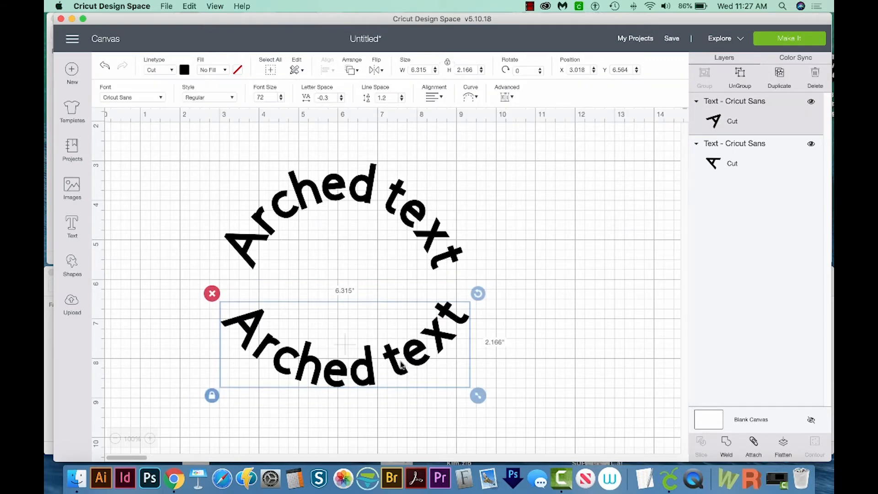
{"action": "left_click", "coordinate": [473, 97]}
{"action": "left_click_drag", "start_coordinate": [409, 131], "coordinate": [405, 131]}
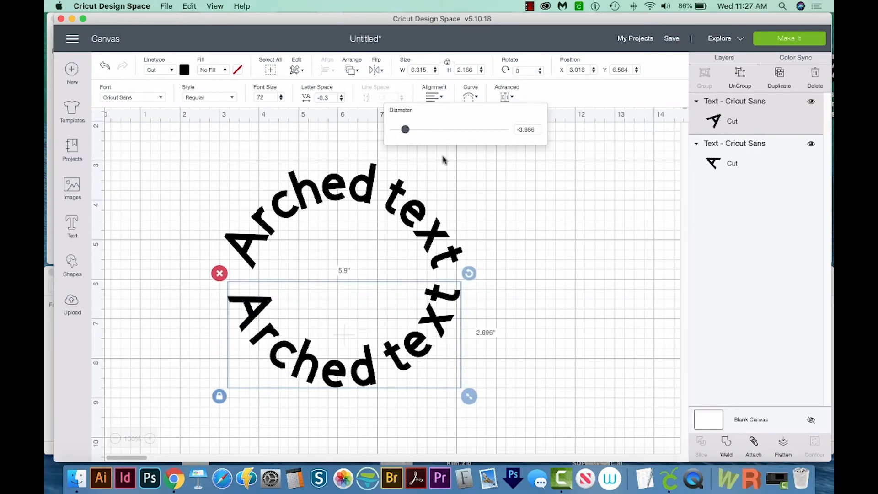
{"action": "left_click", "coordinate": [520, 206]}
{"action": "scroll", "coordinate": [402, 379], "scroll_direction": "right", "scroll_amount": 1}
{"action": "left_click_drag", "start_coordinate": [367, 375], "coordinate": [366, 394]}
{"action": "left_click", "coordinate": [496, 312]}
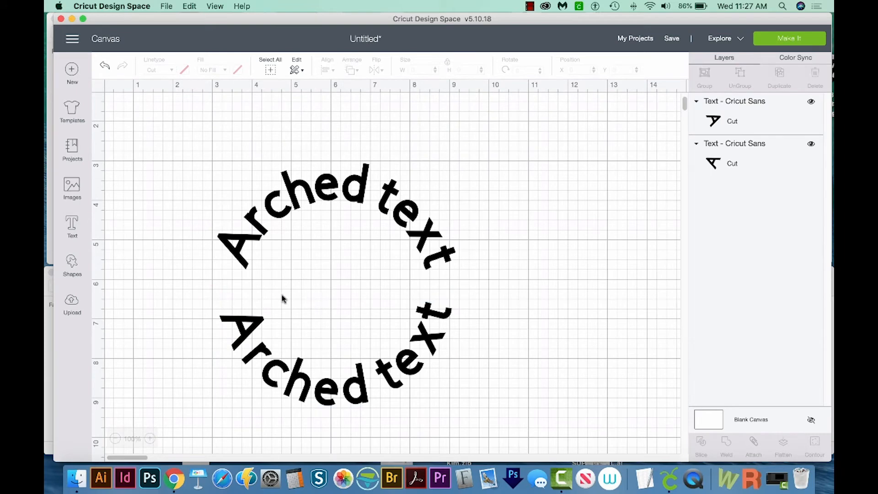
- Add a small star in the left gap between the two arched texts and place a duplicate in the right gap
{"action": "left_click", "coordinate": [71, 270]}
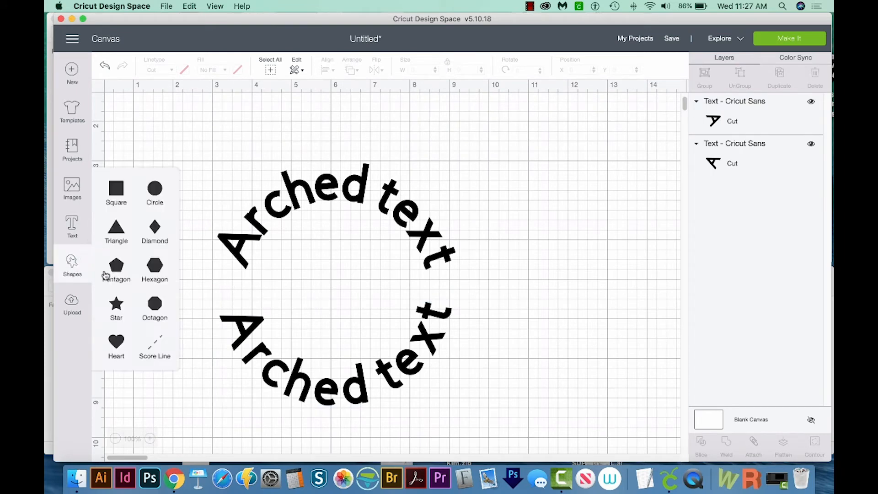
{"action": "left_click", "coordinate": [114, 308]}
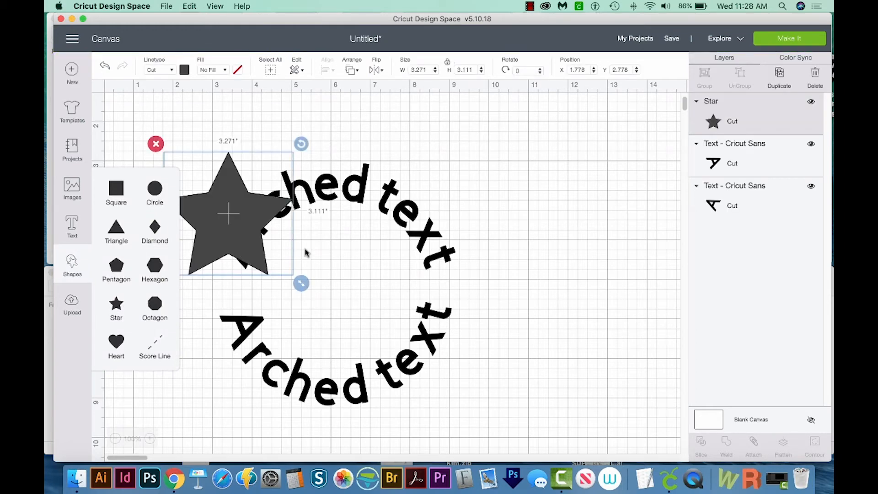
{"action": "scroll", "coordinate": [305, 249], "scroll_direction": "right", "scroll_amount": 1}
{"action": "left_click_drag", "start_coordinate": [296, 289], "coordinate": [436, 288]}
{"action": "key", "text": "super+d"}
{"action": "left_click", "coordinate": [318, 261]}
{"action": "scroll", "coordinate": [319, 261], "scroll_direction": "down", "scroll_amount": 1}
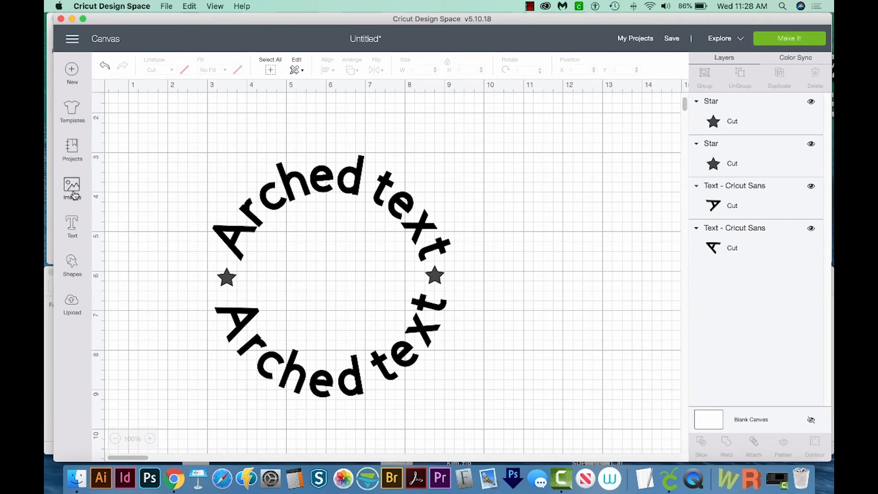
- Add the letter "A" as text, enlarge it to about 2.38" wide and centre it inside the text circle
{"action": "left_click", "coordinate": [74, 228]}
{"action": "type", "text": "A"}
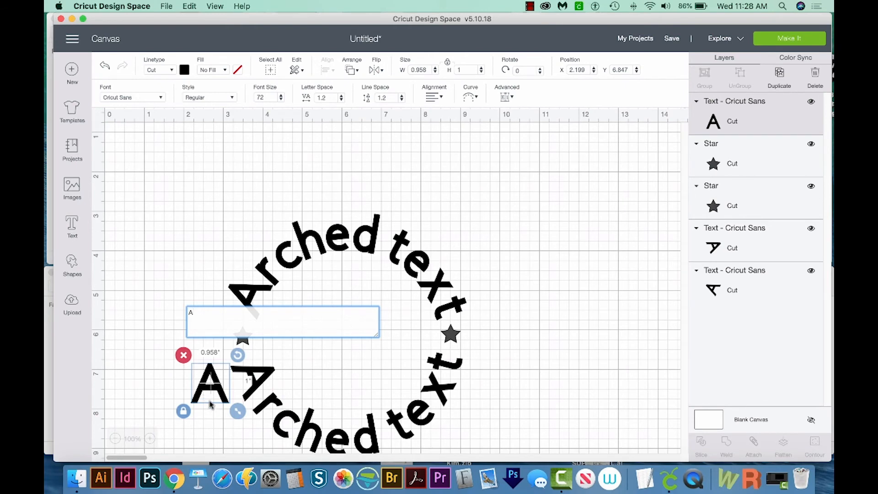
{"action": "left_click", "coordinate": [210, 398]}
{"action": "left_click_drag", "start_coordinate": [207, 390], "coordinate": [398, 393]}
{"action": "left_click_drag", "start_coordinate": [363, 360], "coordinate": [364, 355]}
{"action": "scroll", "coordinate": [439, 344], "scroll_direction": "down", "scroll_amount": 2}
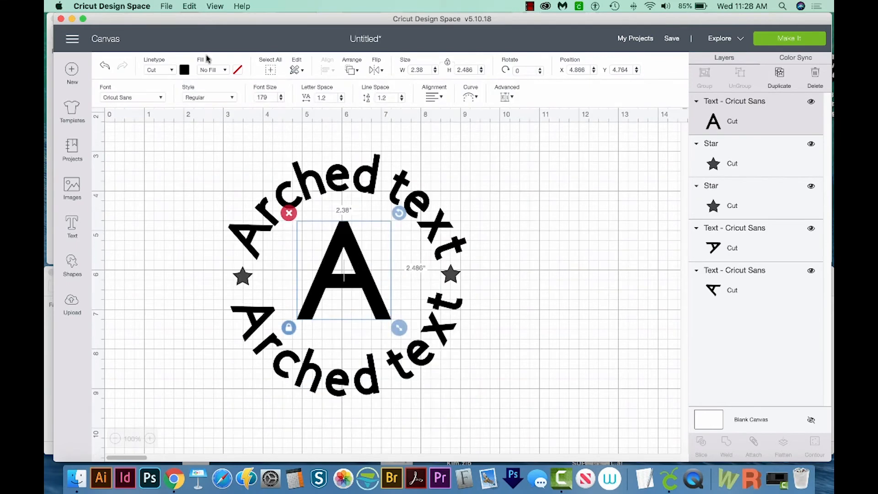
- Change the central letter A to the system font AMAZINGA and enlarge it to fill the circle's middle
{"action": "left_click", "coordinate": [153, 101]}
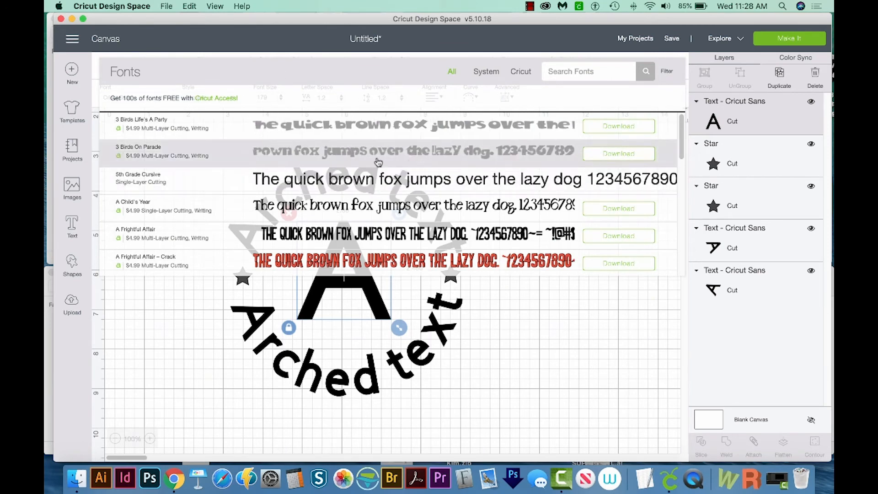
{"action": "left_click", "coordinate": [486, 73]}
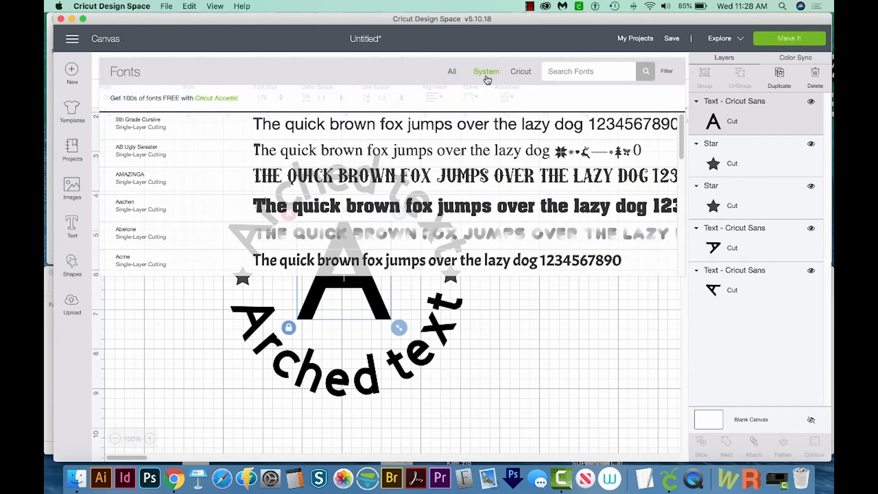
{"action": "left_click", "coordinate": [337, 180]}
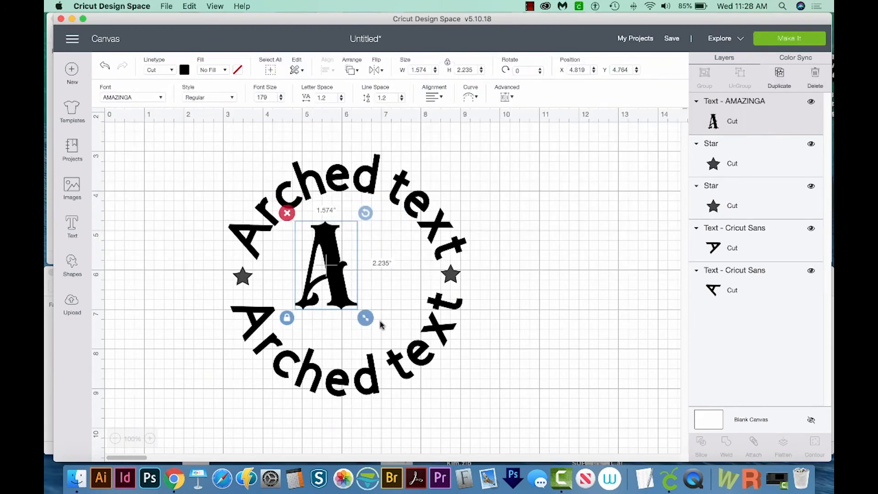
{"action": "left_click_drag", "start_coordinate": [364, 317], "coordinate": [383, 344]}
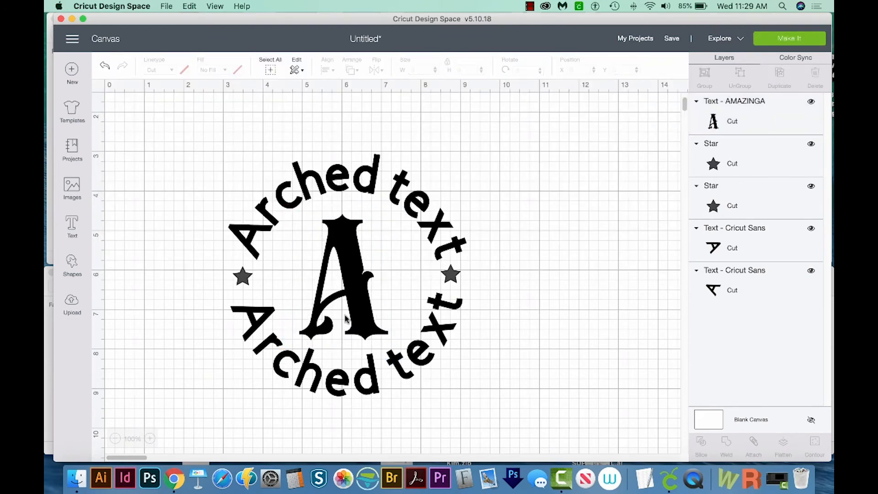
- Attach all the texts and stars together and move the attached design to the canvas's upper-left area
{"action": "key", "text": "super+a"}
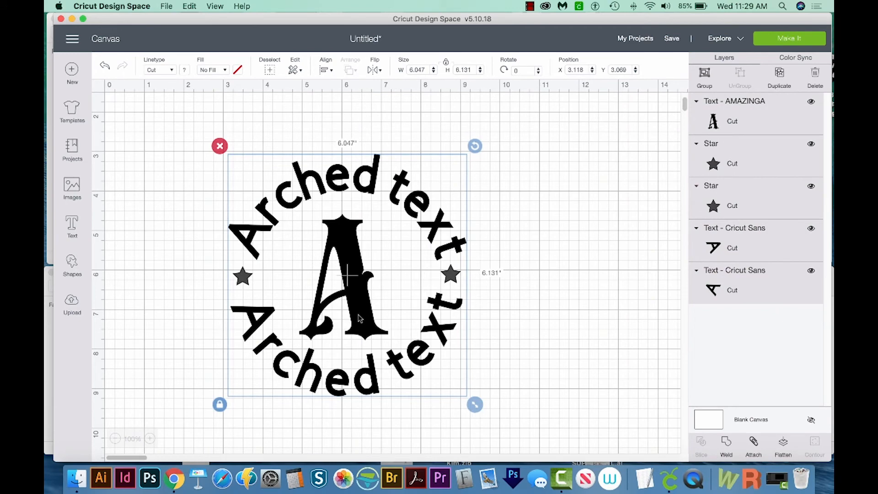
{"action": "left_click", "coordinate": [754, 444]}
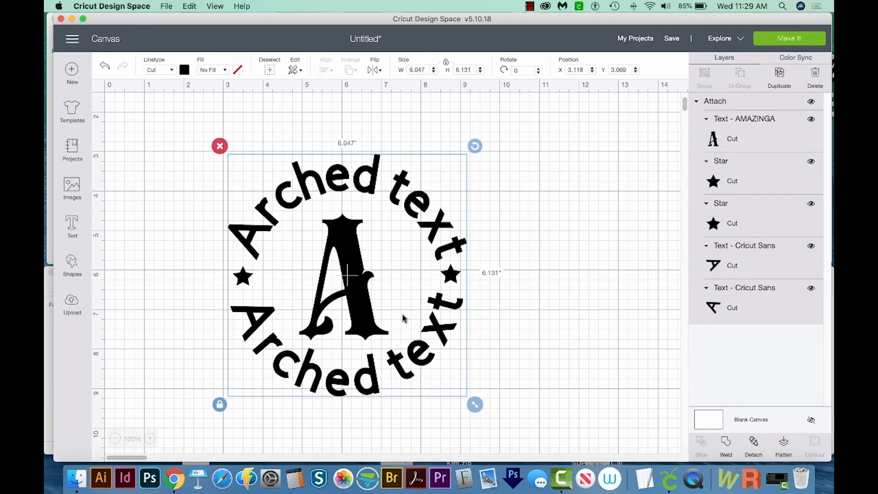
{"action": "left_click_drag", "start_coordinate": [382, 335], "coordinate": [280, 288]}
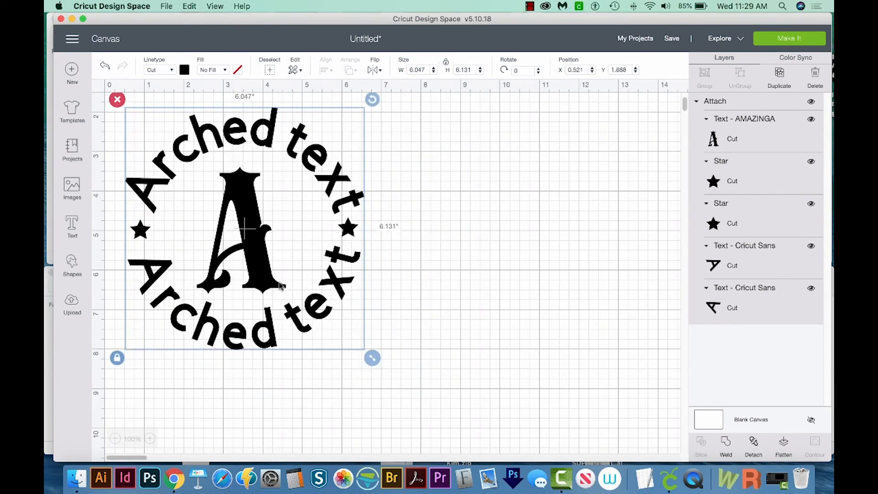
- Preview the attached design on the cutting mat and return to the canvas
{"action": "left_click", "coordinate": [783, 40]}
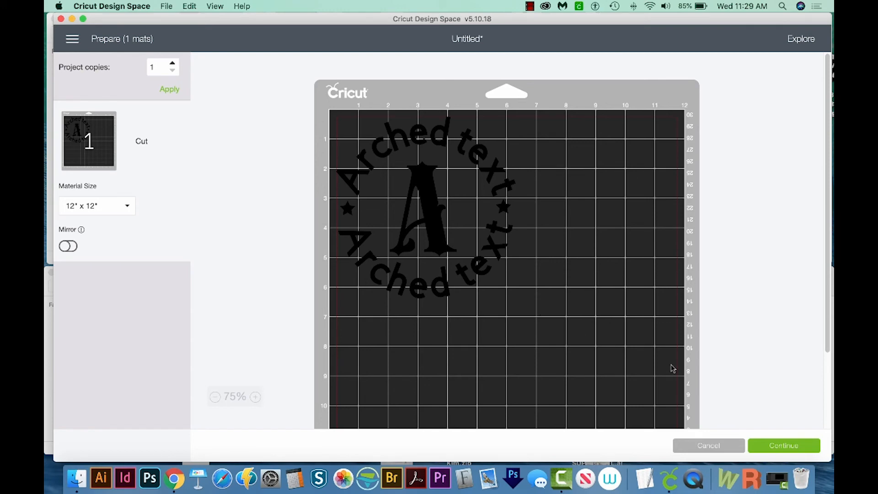
{"action": "left_click", "coordinate": [709, 445]}
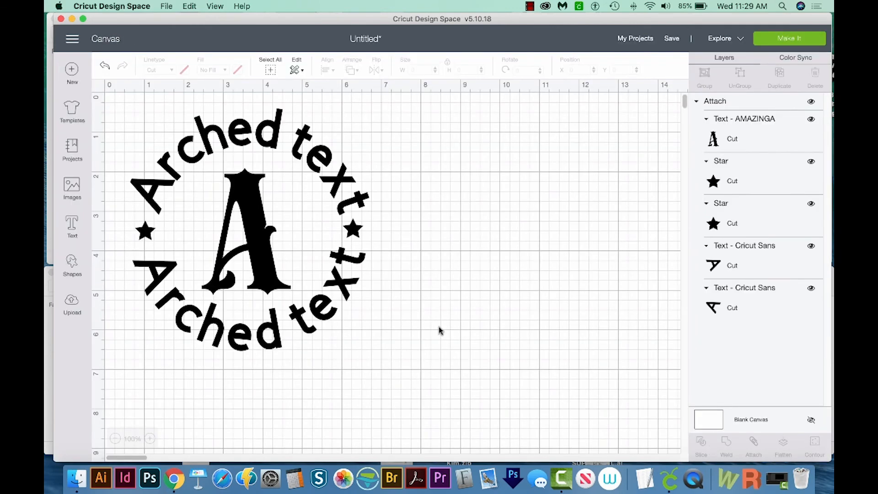